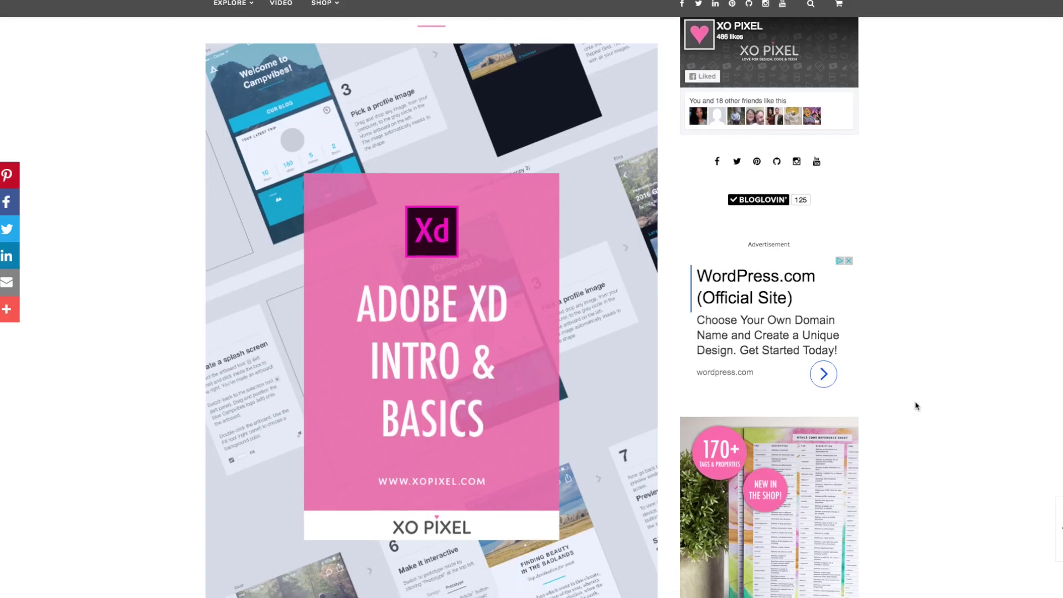
# Scroll down the welcome screen's presets to reach the iPad preset.
pyautogui.scroll(-12, 916, 406)
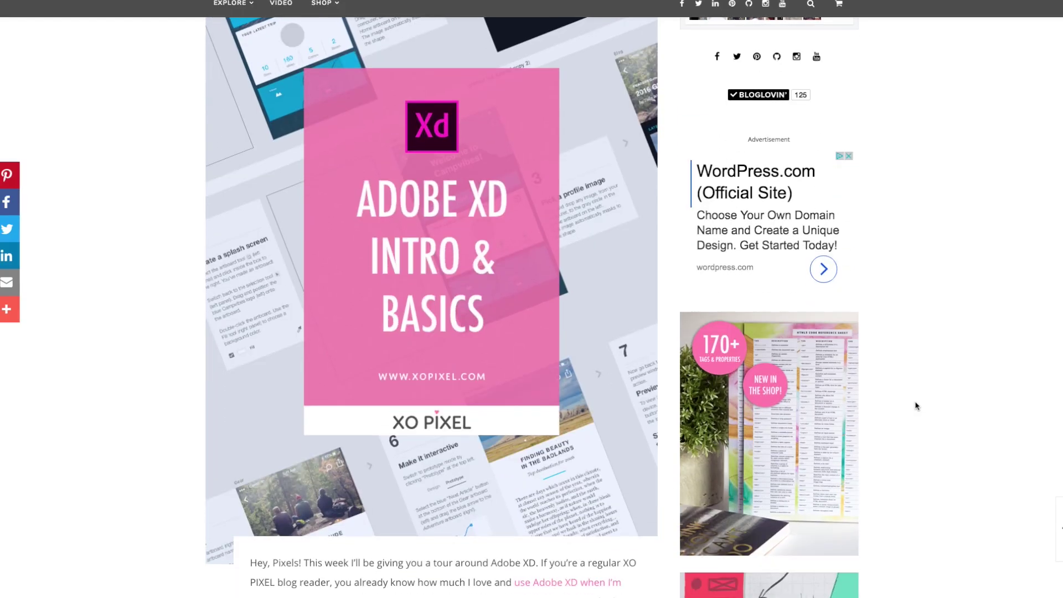
pyautogui.scroll(-18, 916, 405)
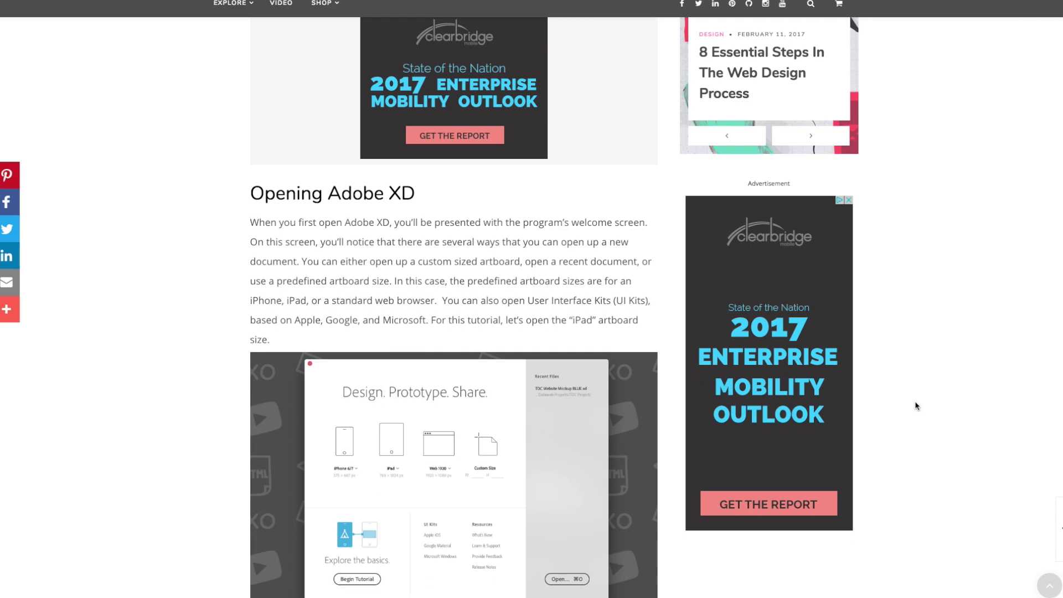
pyautogui.scroll(-17, 916, 406)
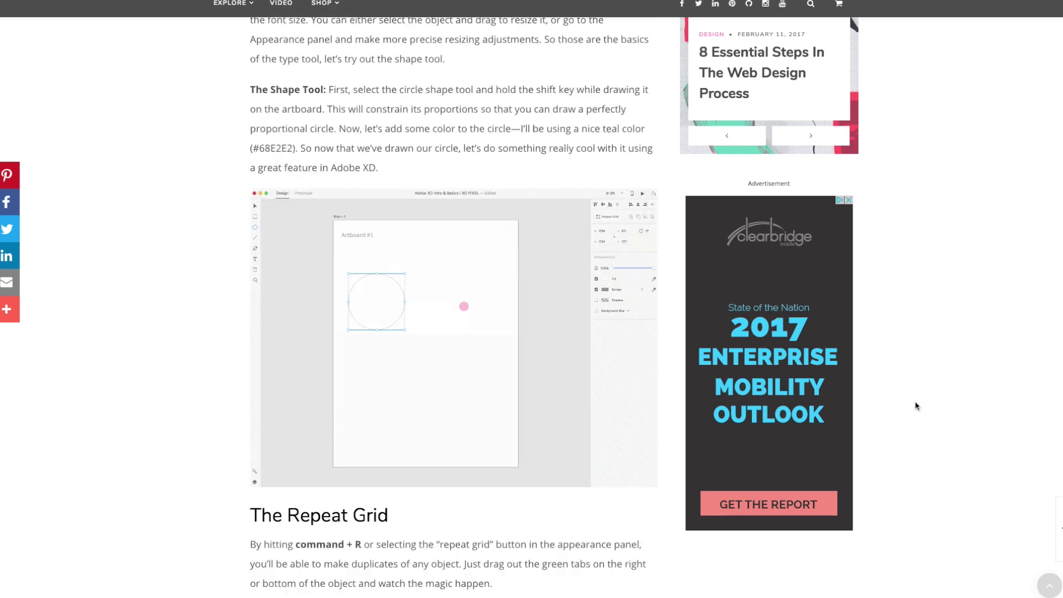
pyautogui.scroll(-9, 916, 405)
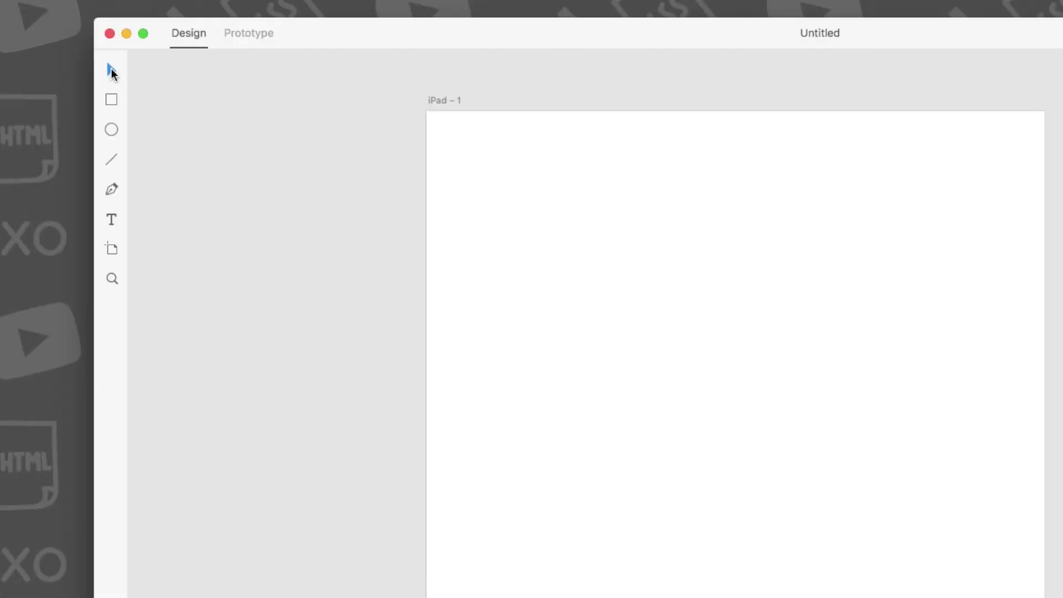
pyautogui.click(112, 192)
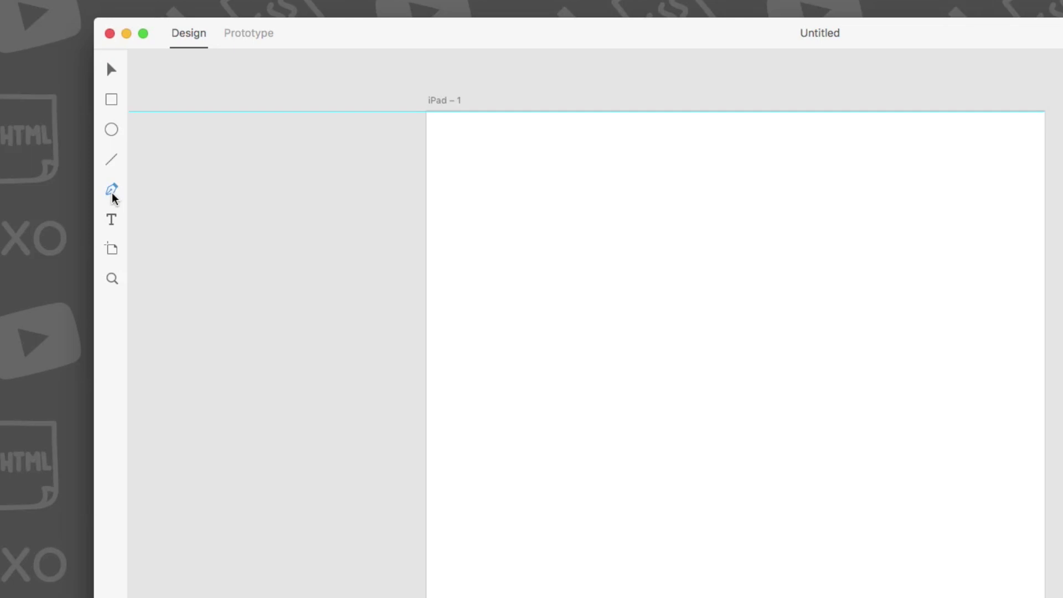
pyautogui.click(112, 220)
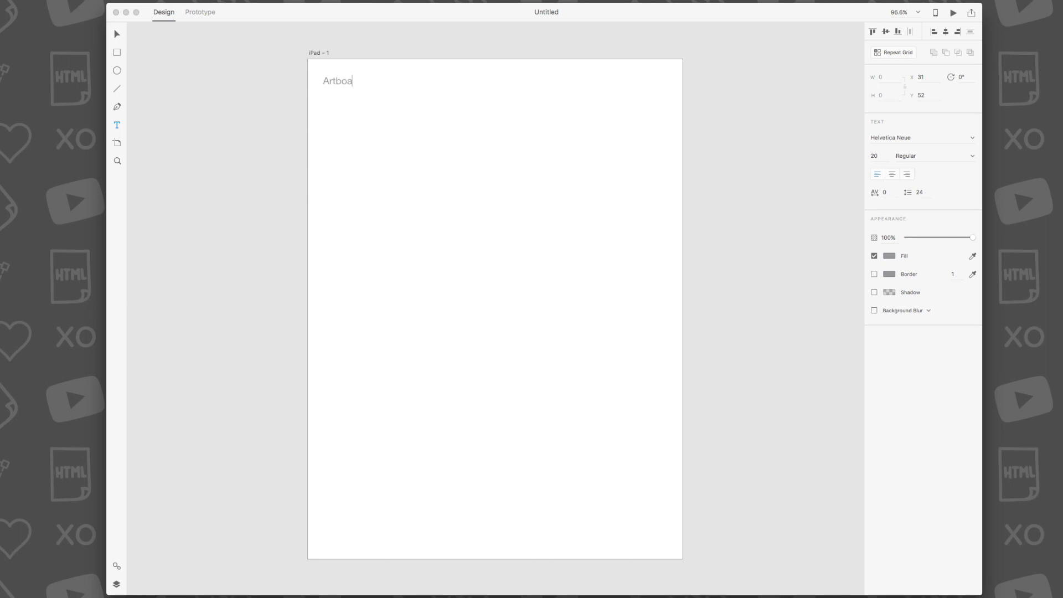
# Type the title 'Artboard #1' and set its font to Source Sans Pro.
pyautogui.write(' #1')
pyautogui.press('Escape')
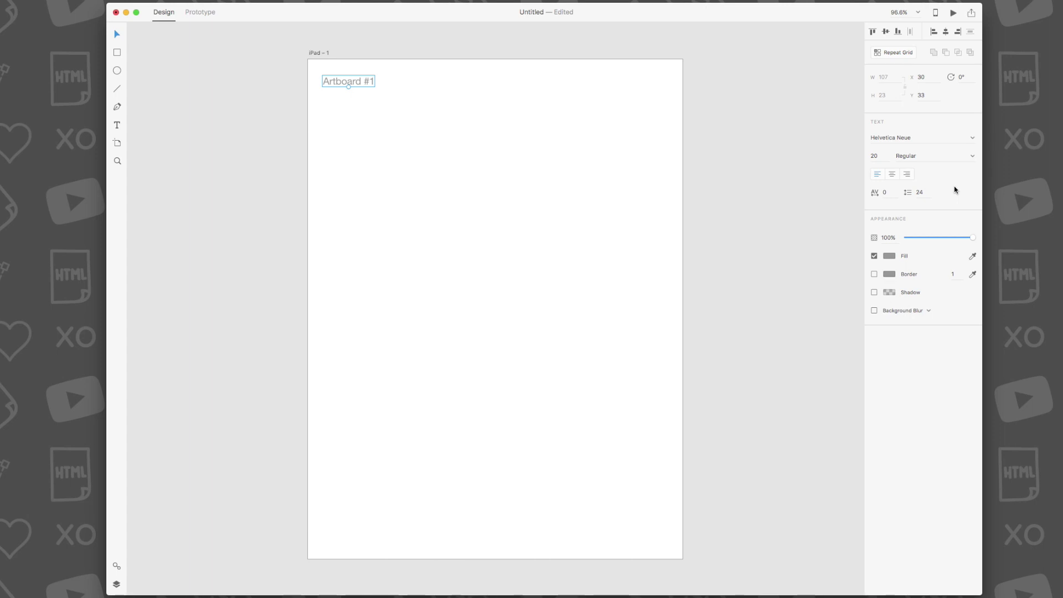
pyautogui.click(916, 138)
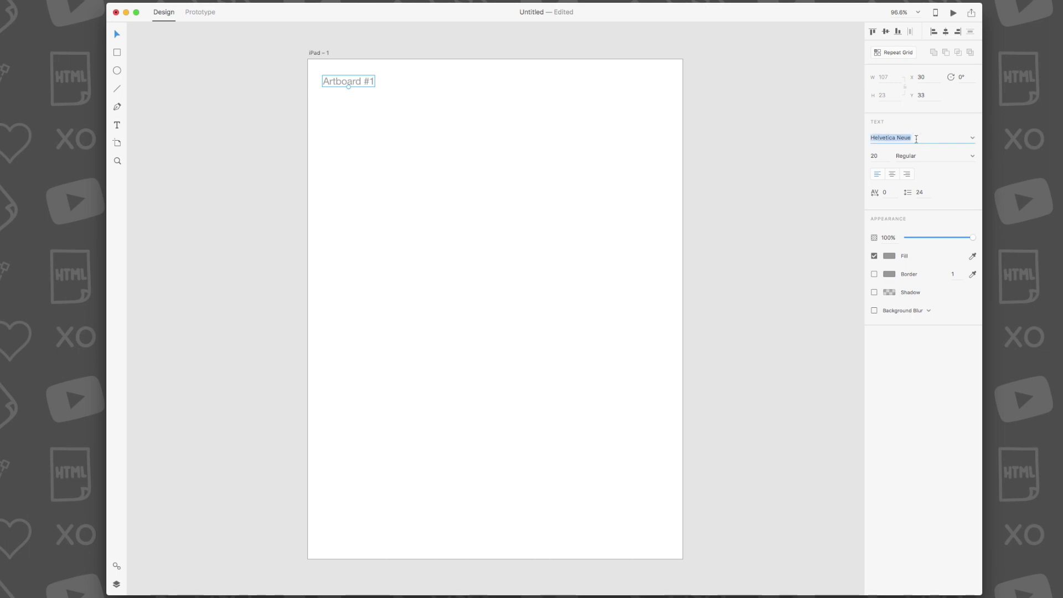
pyautogui.write('Source Sans Pro')
pyautogui.press('Return')
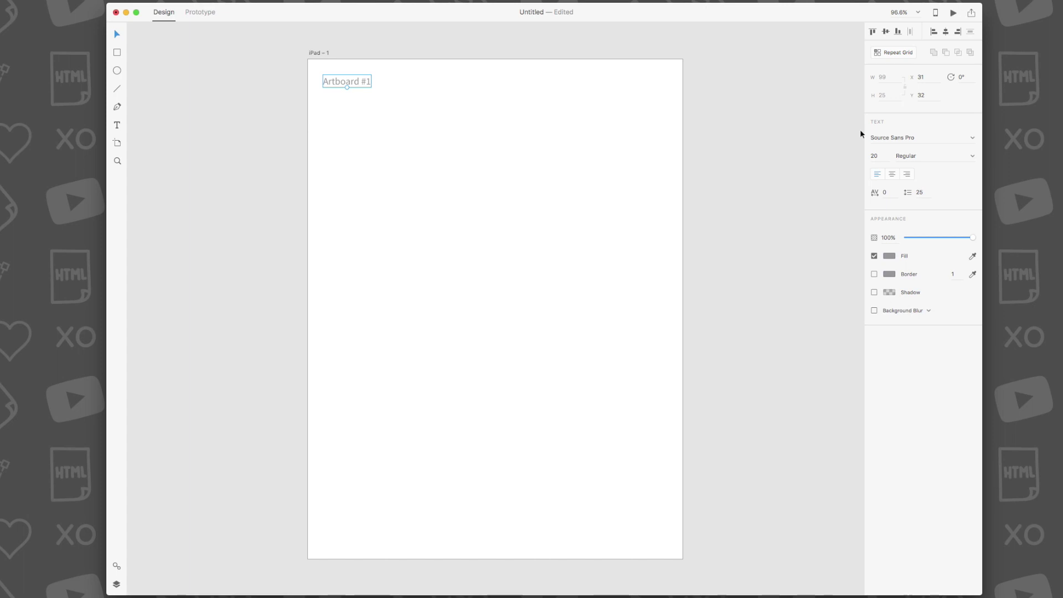
# Set the title to size 32 and move it toward the artboard's top-left.
pyautogui.moveTo(346, 87); pyautogui.dragTo(399, 92)
pyautogui.click(875, 155)
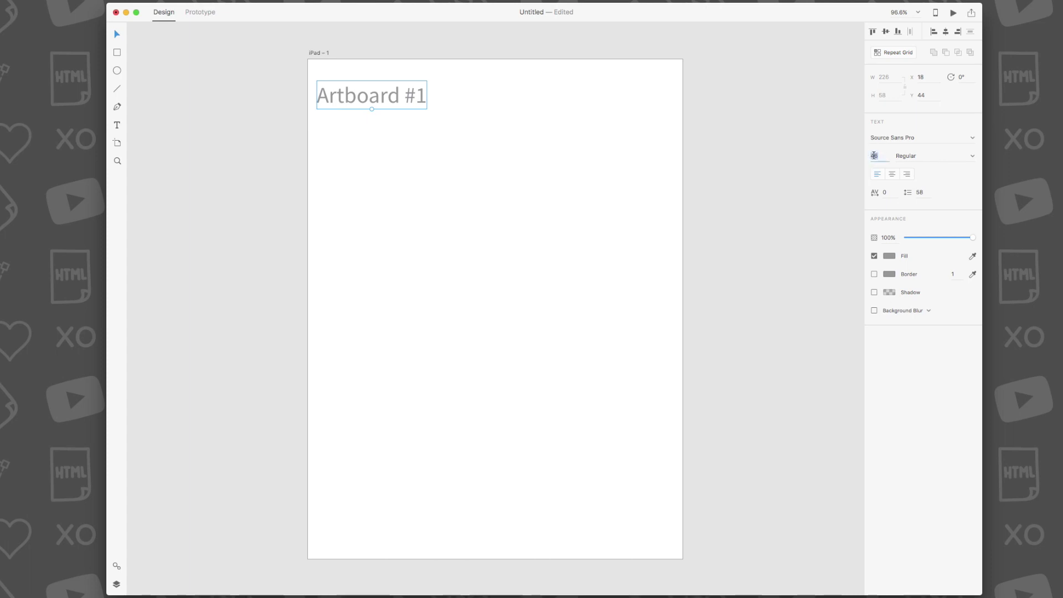
pyautogui.write('32')
pyautogui.press('Return')
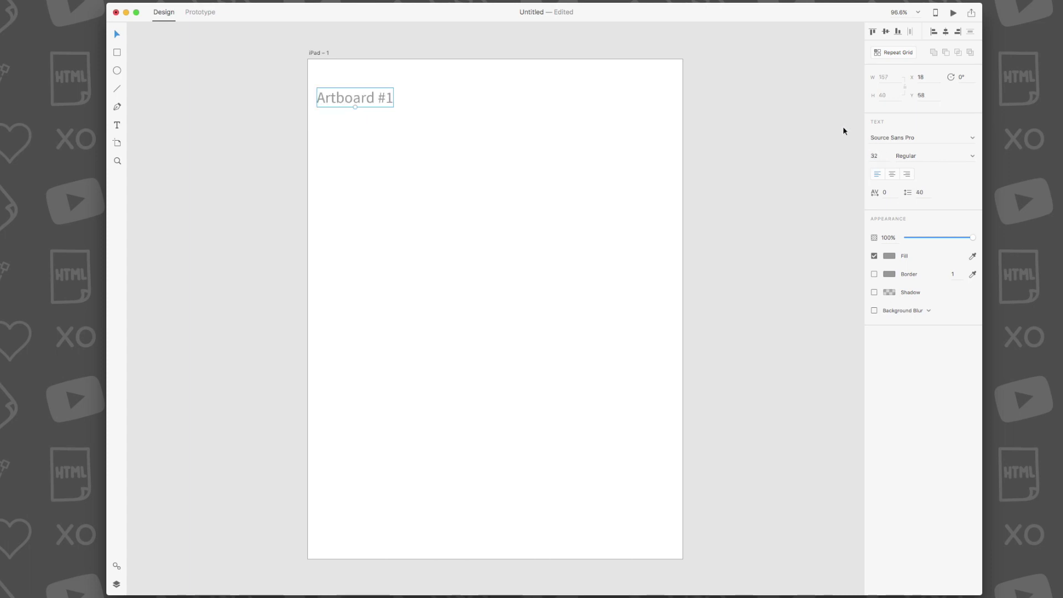
pyautogui.moveTo(380, 101); pyautogui.dragTo(386, 92)
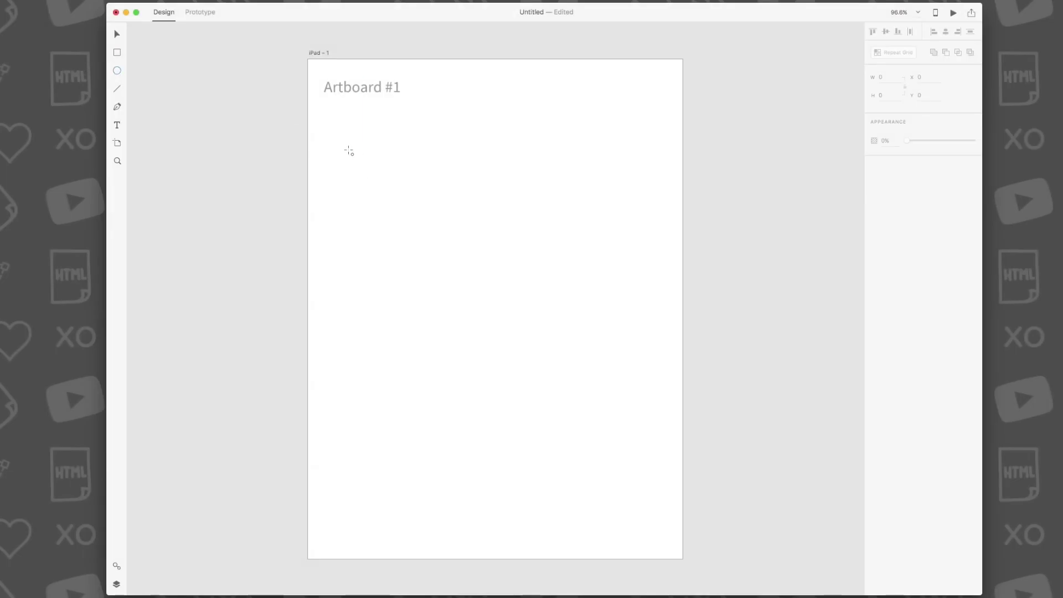
# Draw a 178 × 178 circle below the title filled with teal #68e2e2.
pyautogui.moveTo(348, 151); pyautogui.dragTo(444, 237)
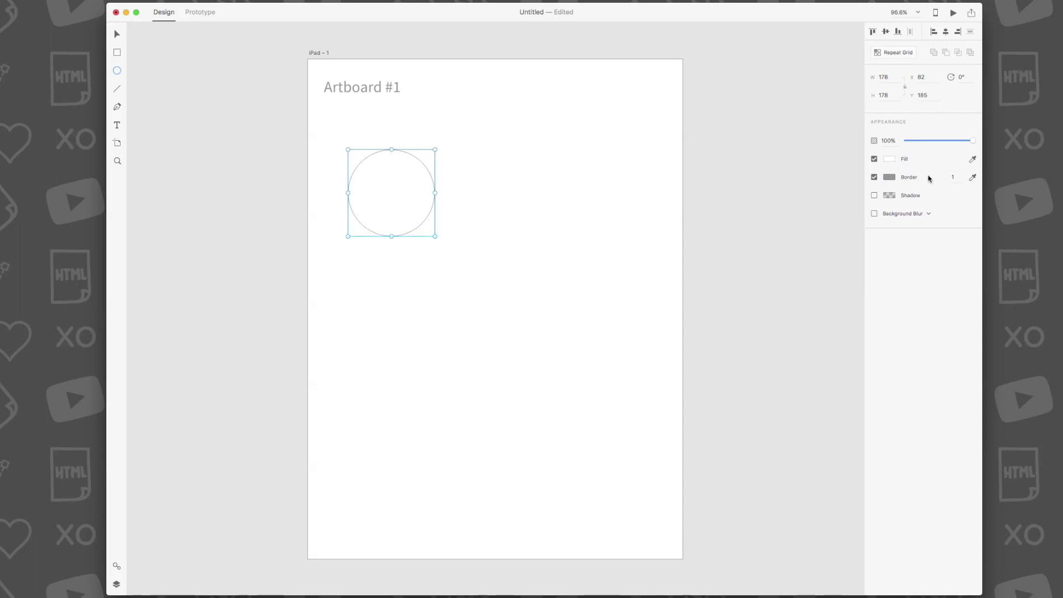
pyautogui.click(888, 159)
pyautogui.write('#68e2')
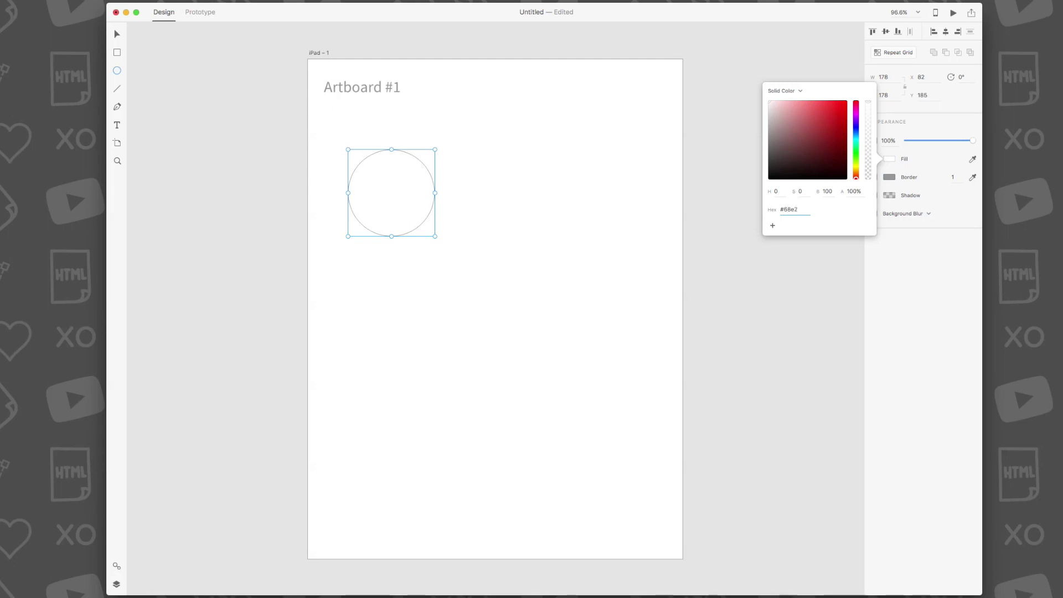
pyautogui.write('e2')
pyautogui.press('Return')
pyautogui.press('Escape')
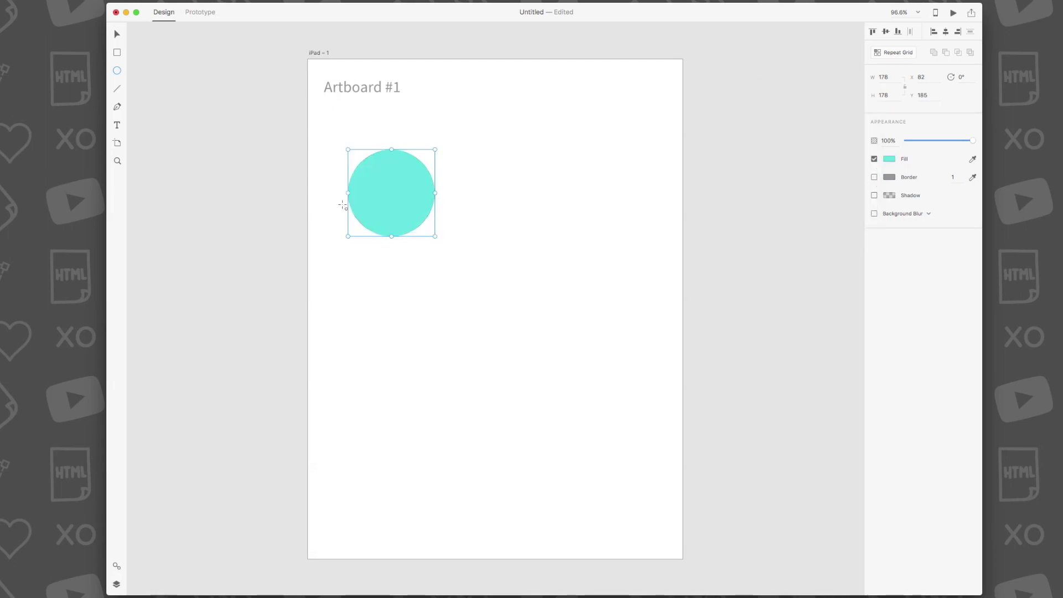
# Deselect the turquoise circle with the Select tool, then select it again.
pyautogui.click(117, 35)
pyautogui.click(515, 204)
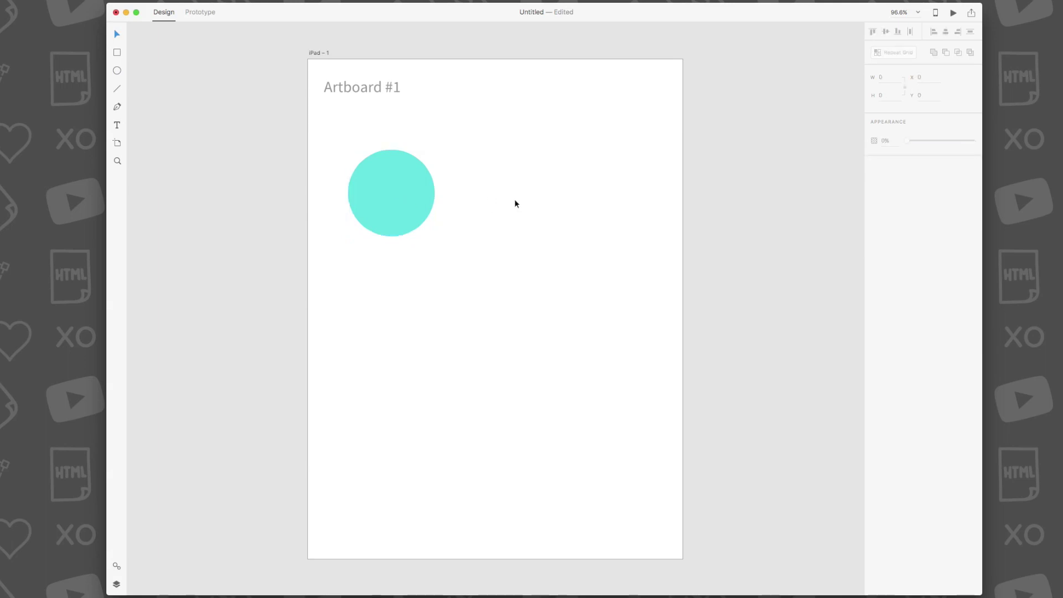
pyautogui.click(401, 194)
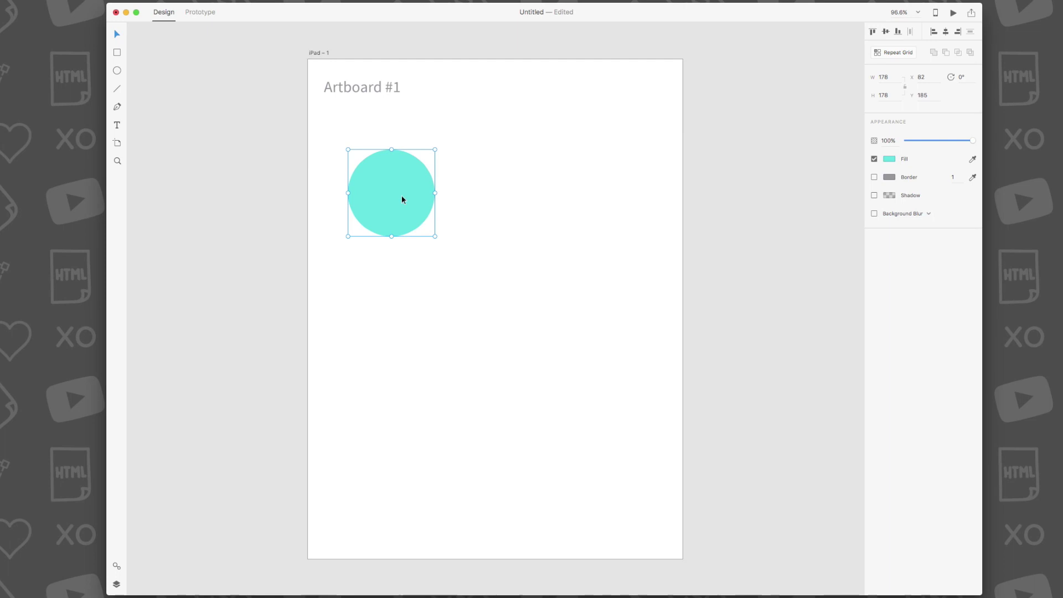
# Repeat the circle into a 2 × 2 grid with a wider column gap, moved right.
pyautogui.press('super+r')
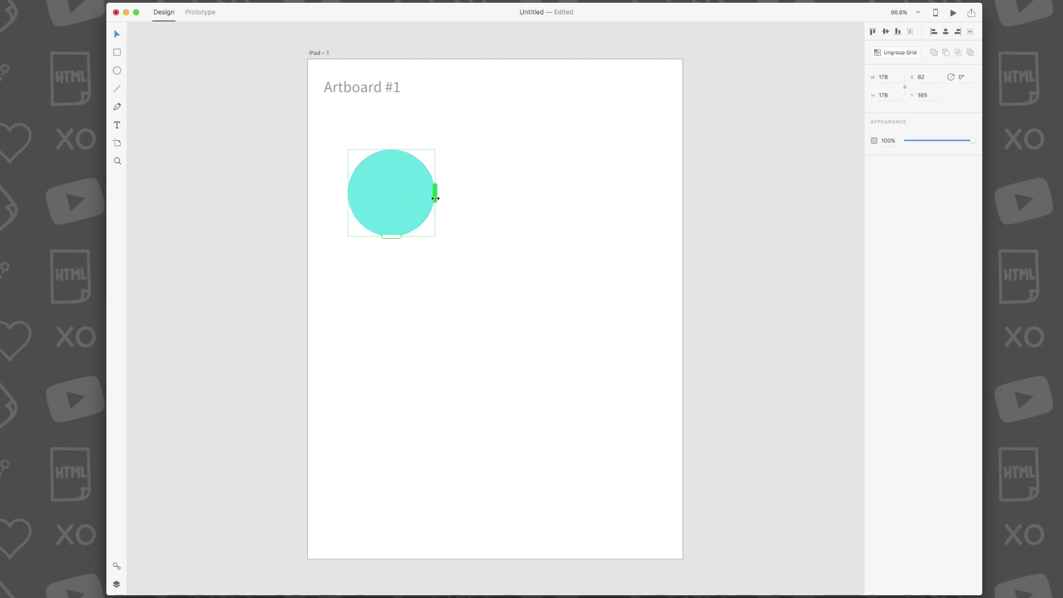
pyautogui.moveTo(435, 198); pyautogui.dragTo(540, 204)
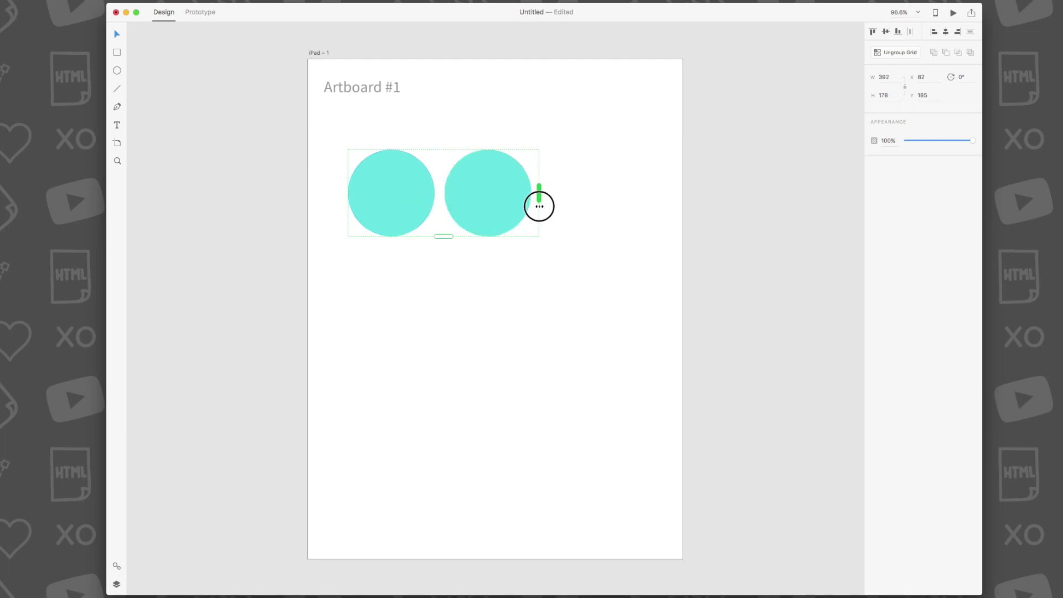
pyautogui.moveTo(441, 236); pyautogui.dragTo(441, 336)
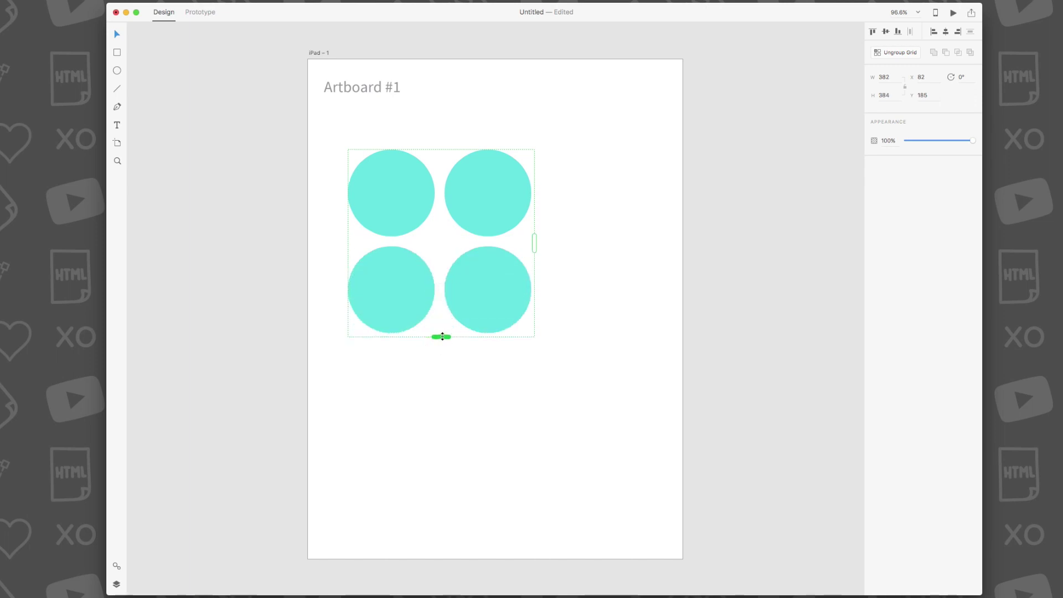
pyautogui.moveTo(439, 246); pyautogui.dragTo(517, 230)
pyautogui.click(599, 235)
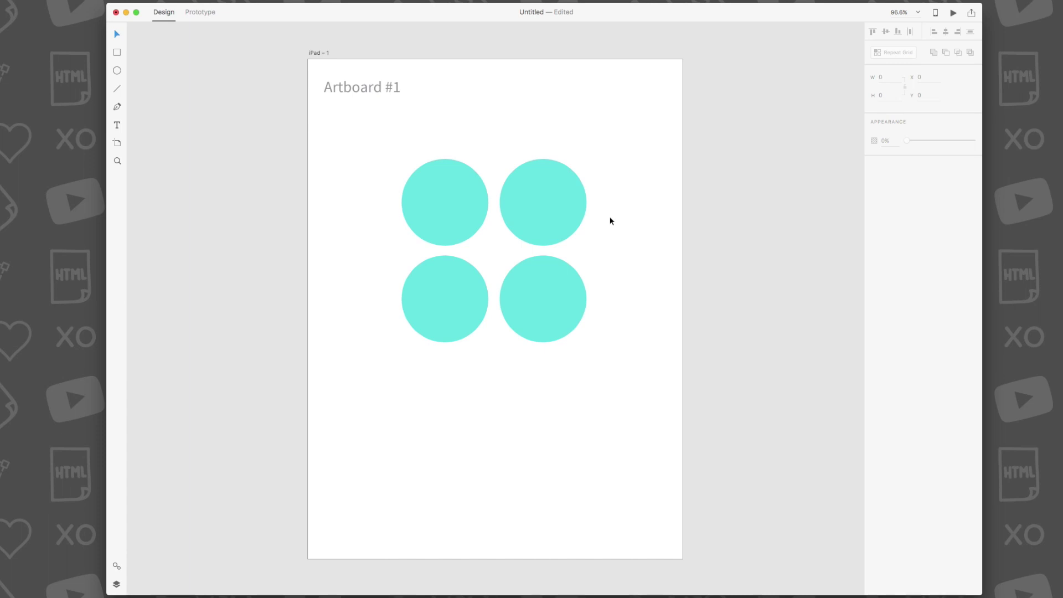
# Save the grid's top-left teal circle as a symbol in the Symbols panel.
pyautogui.hscroll(-3, 148, 201)
pyautogui.click(116, 565)
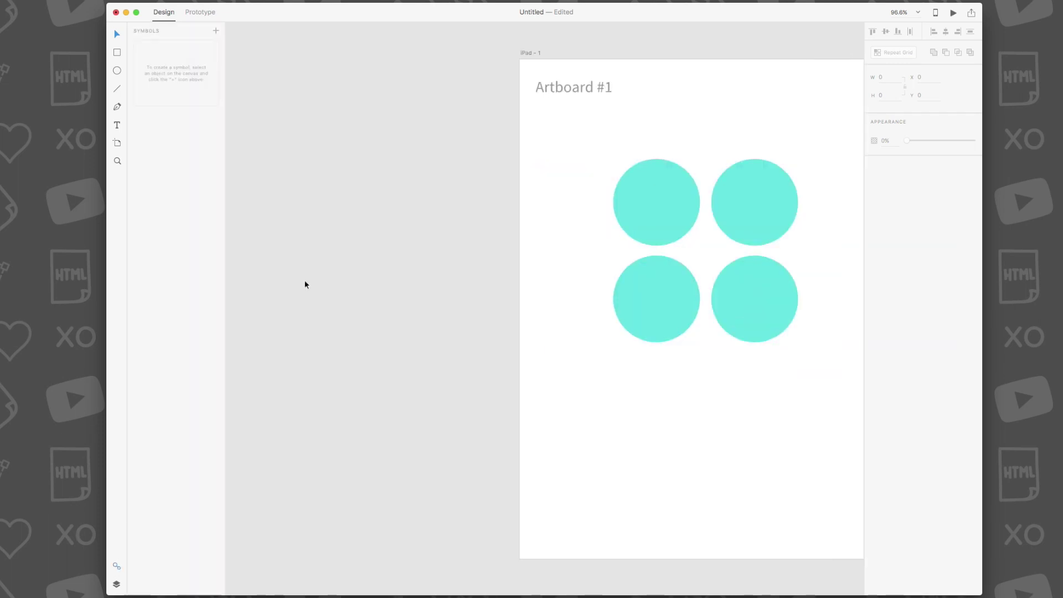
pyautogui.doubleClick(650, 197)
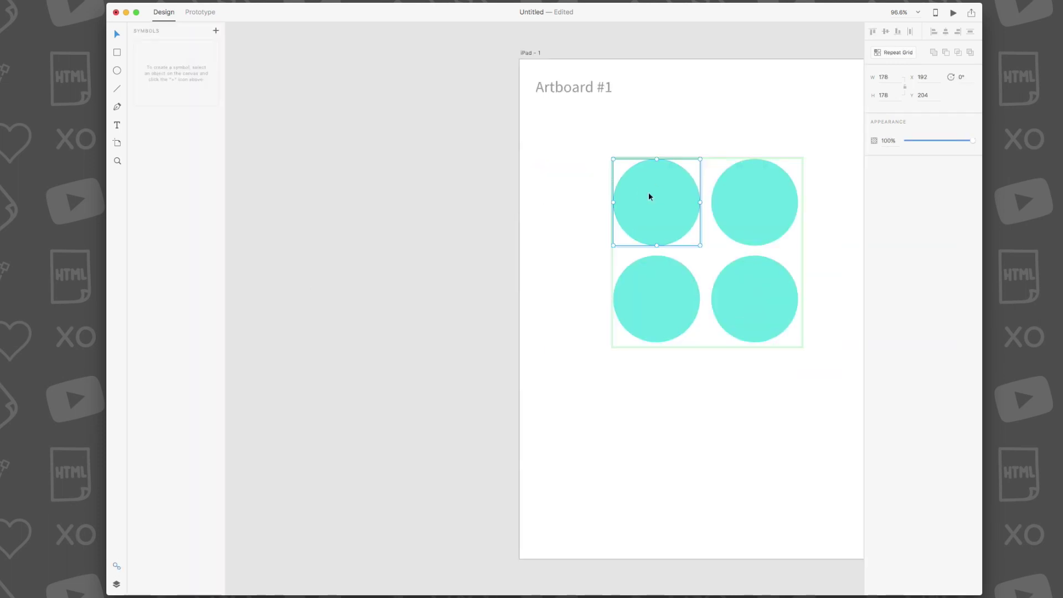
pyautogui.click(216, 31)
# Save the small left heart on the Valentine artboard as a symbol.
pyautogui.hscroll(3, 337, 111)
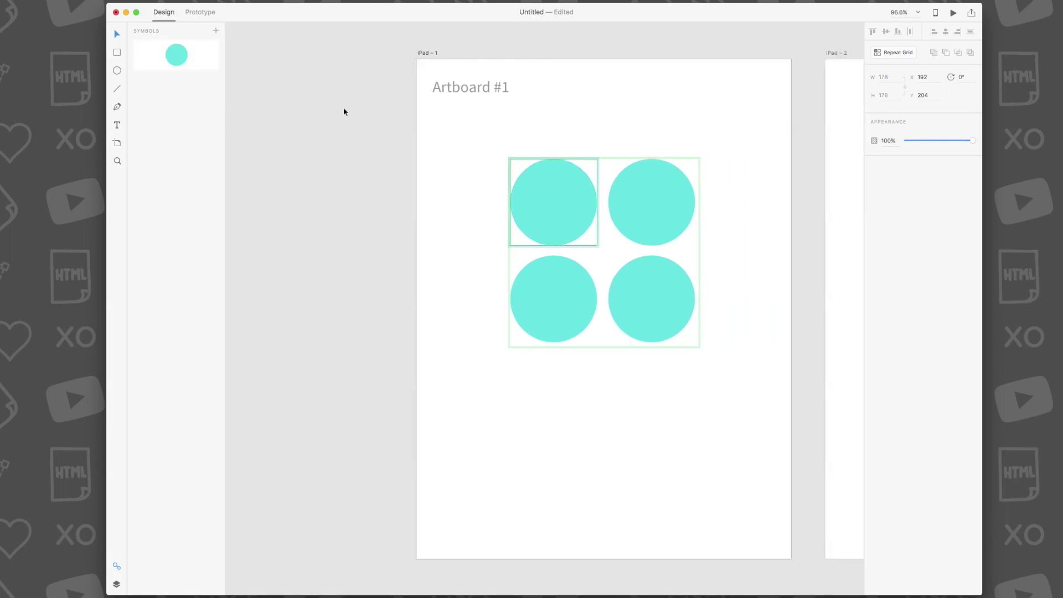
pyautogui.hscroll(10, 343, 112)
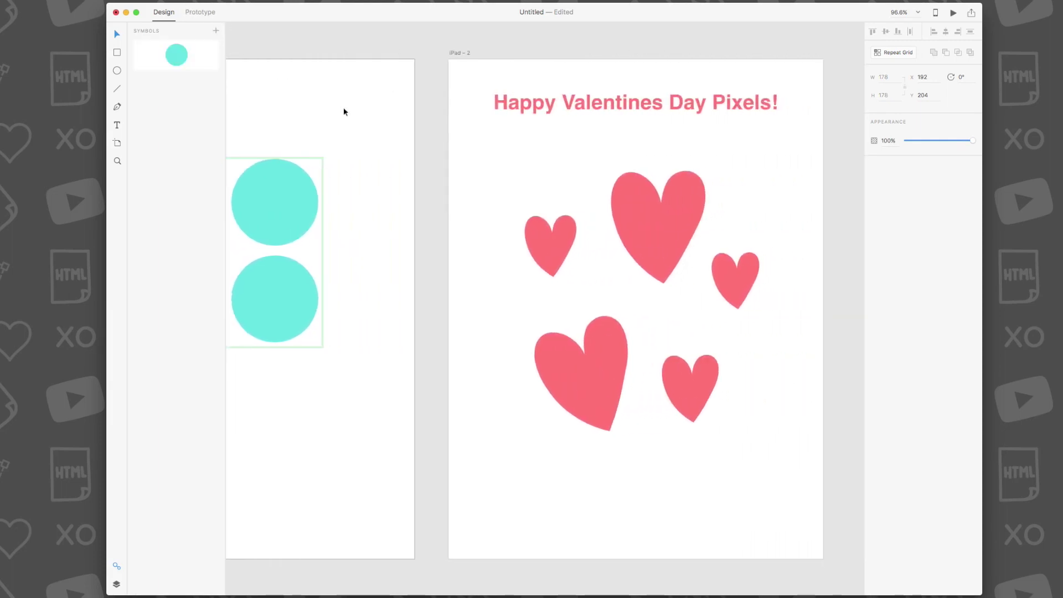
pyautogui.hscroll(2, 343, 112)
pyautogui.click(487, 245)
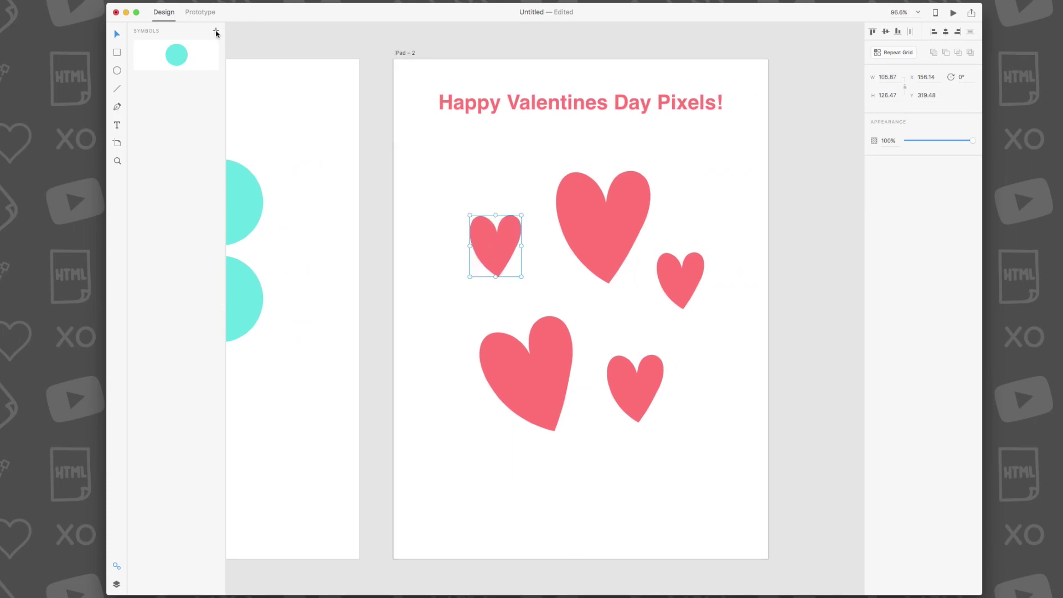
pyautogui.click(215, 32)
# Place and adjust the heart and circle symbol copies on the artboards.
pyautogui.scroll(3, 280, 78)
pyautogui.moveTo(154, 54); pyautogui.dragTo(340, 72)
pyautogui.moveTo(199, 54); pyautogui.dragTo(435, 74)
pyautogui.click(341, 88)
pyautogui.moveTo(373, 106)
pyautogui.mouseDown()
pyautogui.moveTo(467, 181)
pyautogui.moveTo(374, 108)
pyautogui.mouseUp()
pyautogui.hscroll(-5, 409, 100)
pyautogui.moveTo(637, 75); pyautogui.dragTo(311, 98)
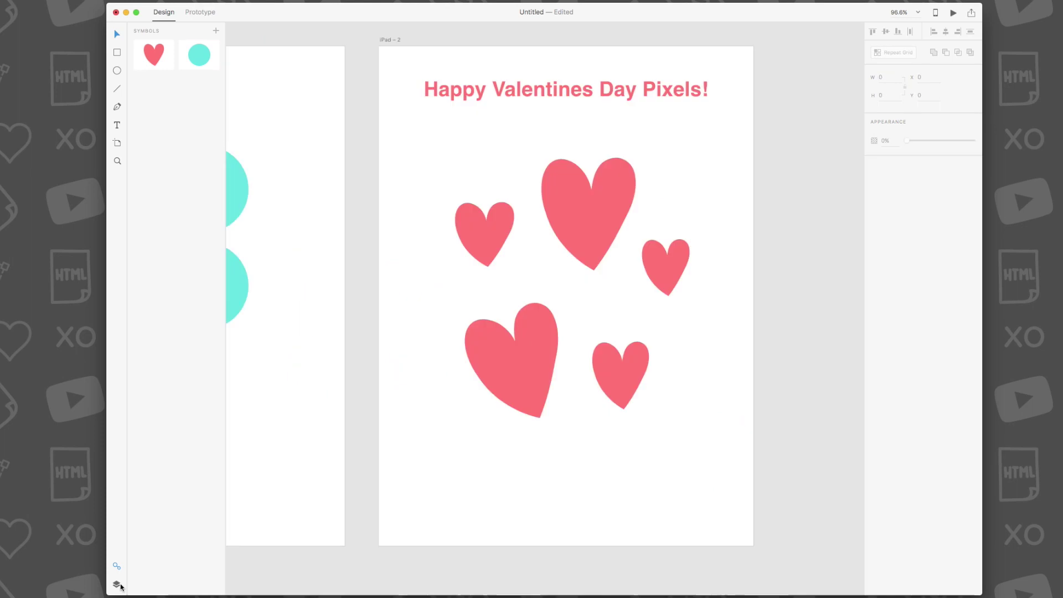
# Open the Artboards list and browse iPad – 2's title and heart layers.
pyautogui.click(119, 585)
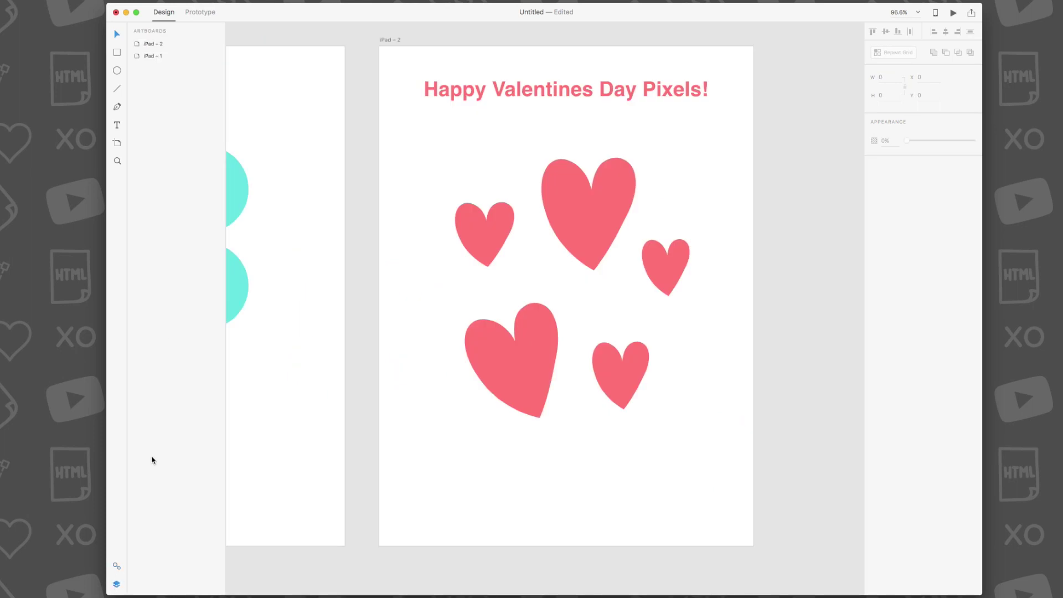
pyautogui.click(161, 46)
pyautogui.click(159, 56)
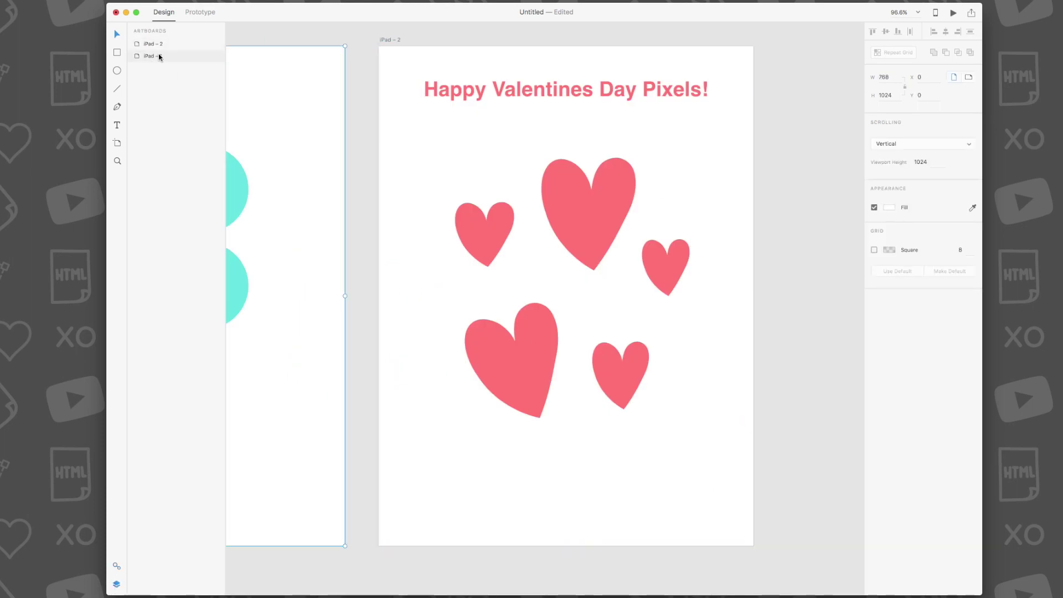
pyautogui.click(137, 55)
pyautogui.click(139, 58)
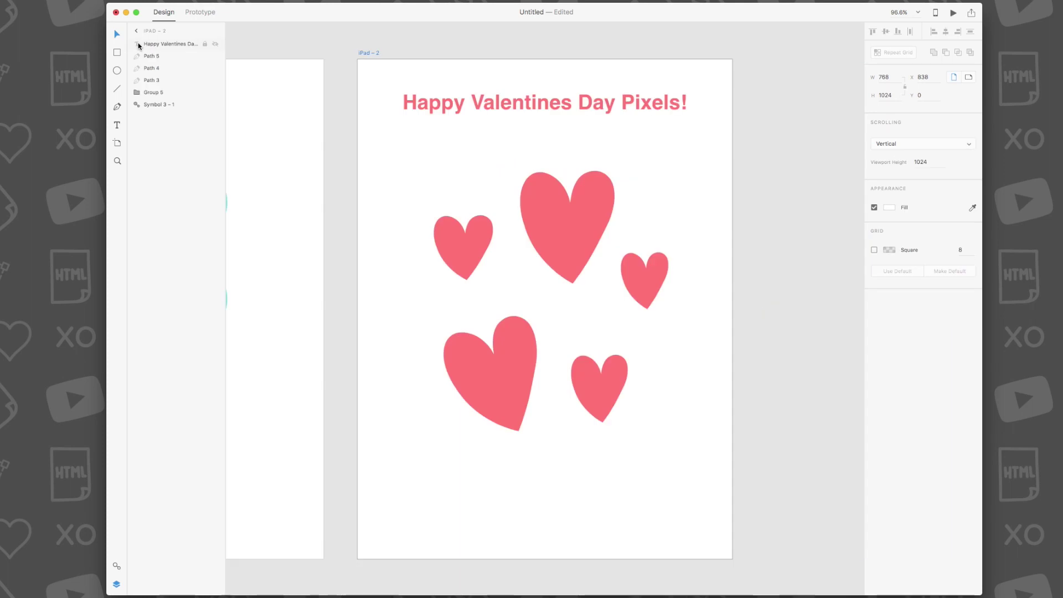
pyautogui.click(159, 80)
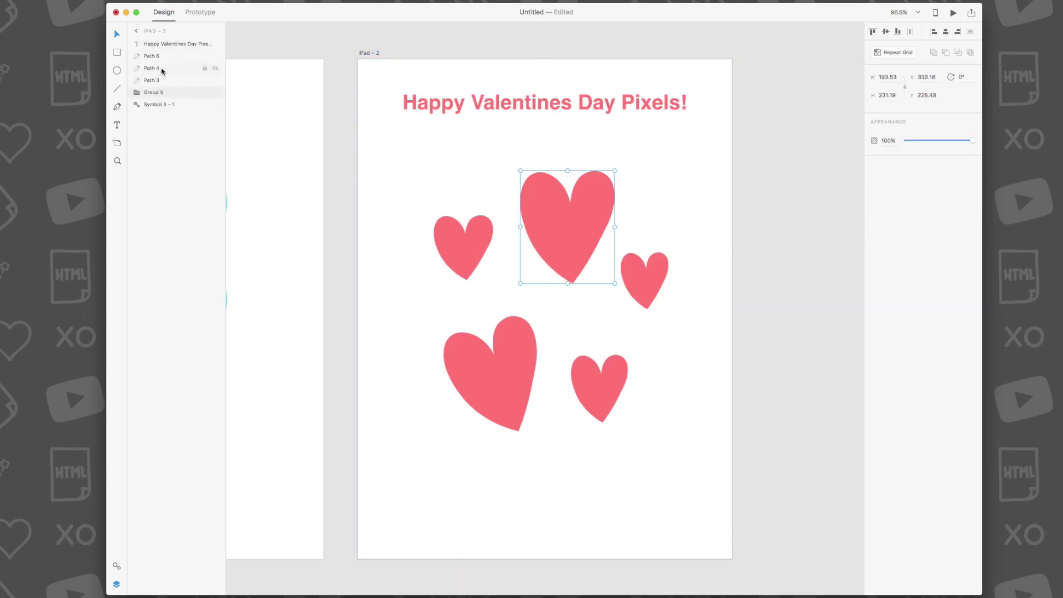
pyautogui.click(161, 68)
pyautogui.click(163, 56)
pyautogui.click(161, 68)
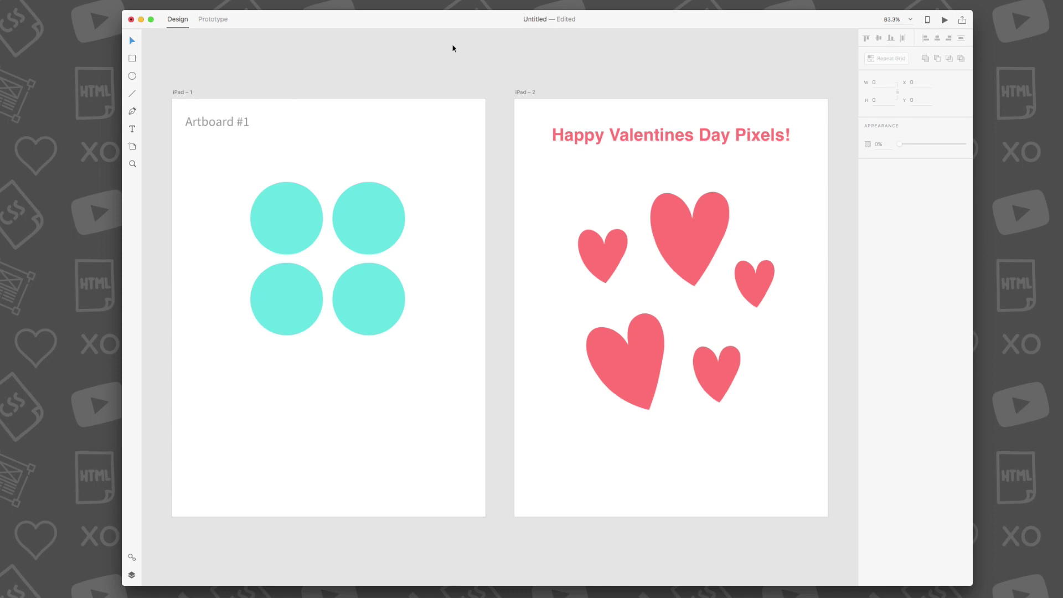
# Link iPad – 1 to iPad – 2 with a Slide Left, Ease In-Out transition.
pyautogui.click(219, 23)
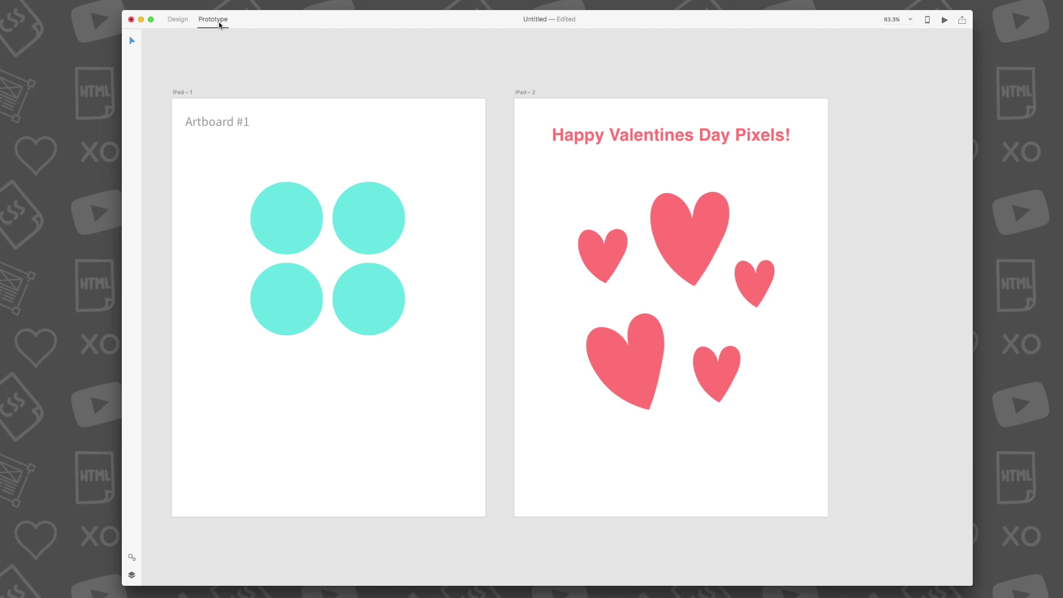
pyautogui.click(188, 92)
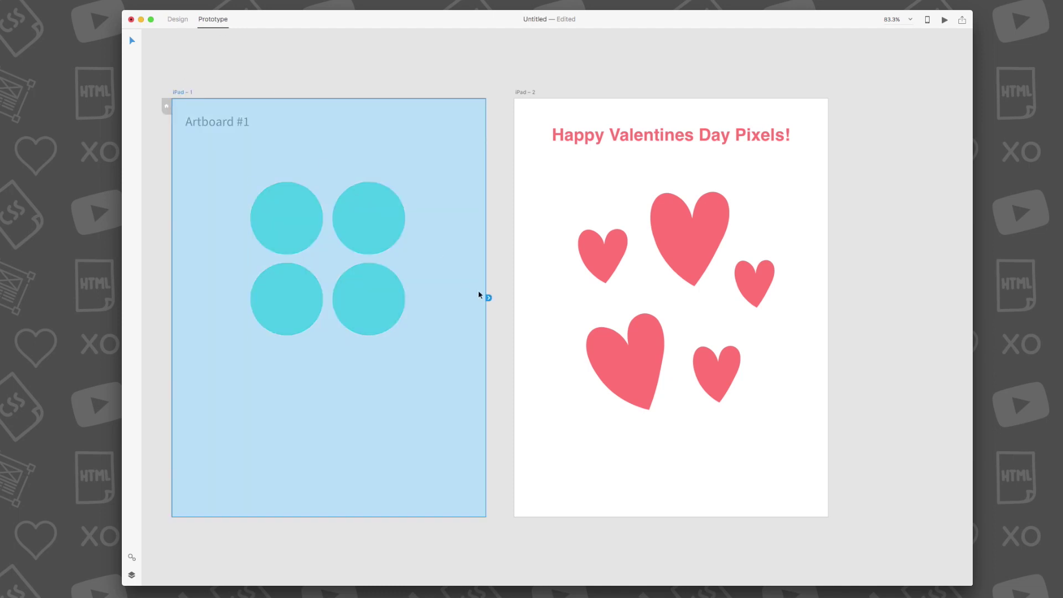
pyautogui.moveTo(488, 299); pyautogui.dragTo(552, 254)
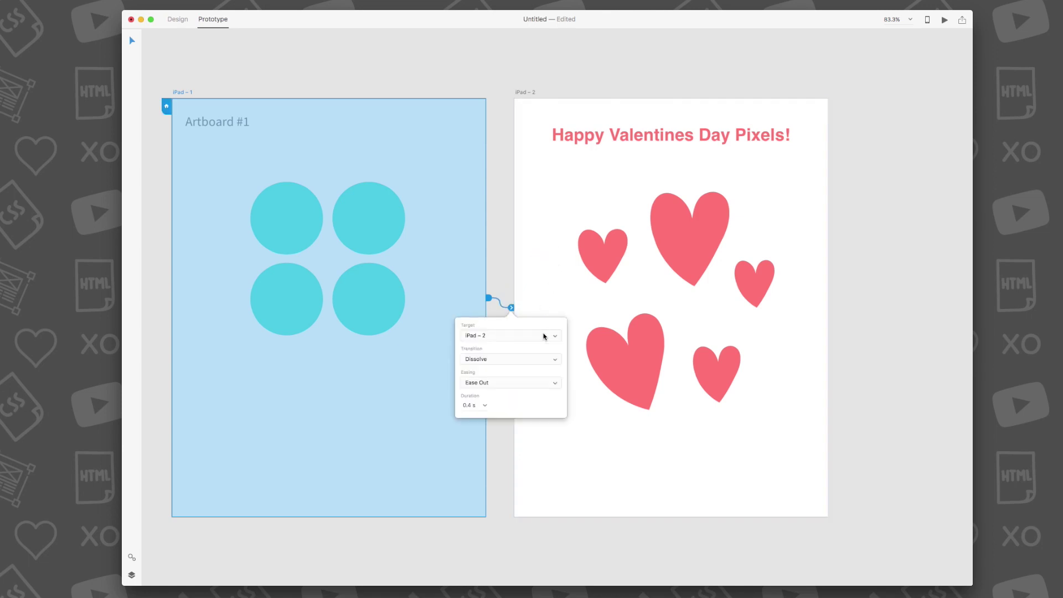
pyautogui.click(543, 359)
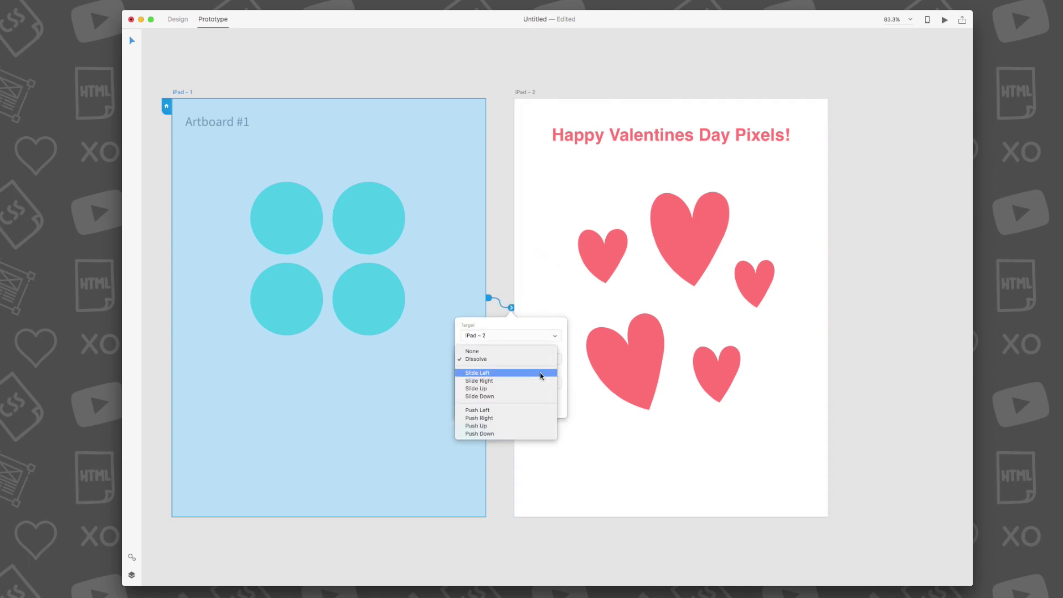
pyautogui.click(540, 372)
pyautogui.click(541, 382)
pyautogui.click(531, 403)
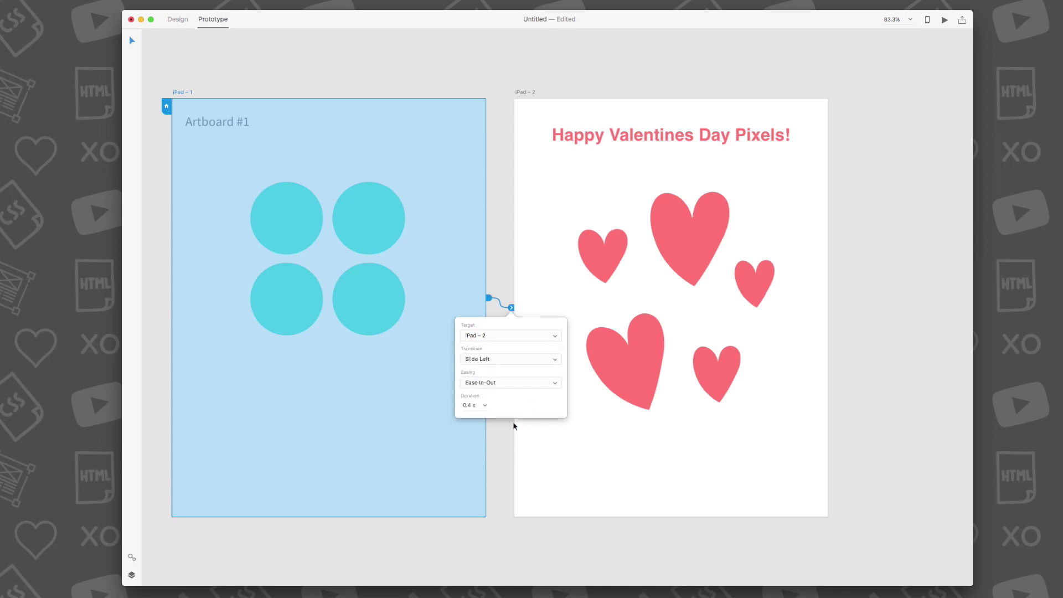
pyautogui.click(485, 405)
pyautogui.click(480, 419)
pyautogui.click(485, 405)
pyautogui.click(481, 421)
# Link iPad – 2 back to iPad – 1 with Slide Right, Ease In-Out.
pyautogui.click(520, 337)
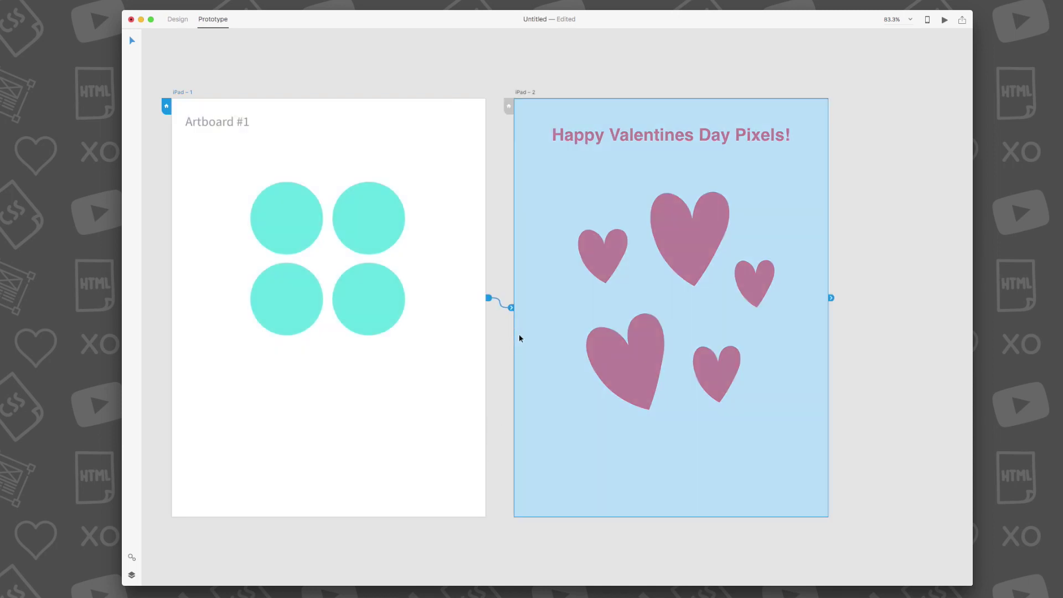
pyautogui.moveTo(831, 298); pyautogui.dragTo(479, 394)
pyautogui.click(489, 241)
pyautogui.click(488, 242)
pyautogui.click(491, 261)
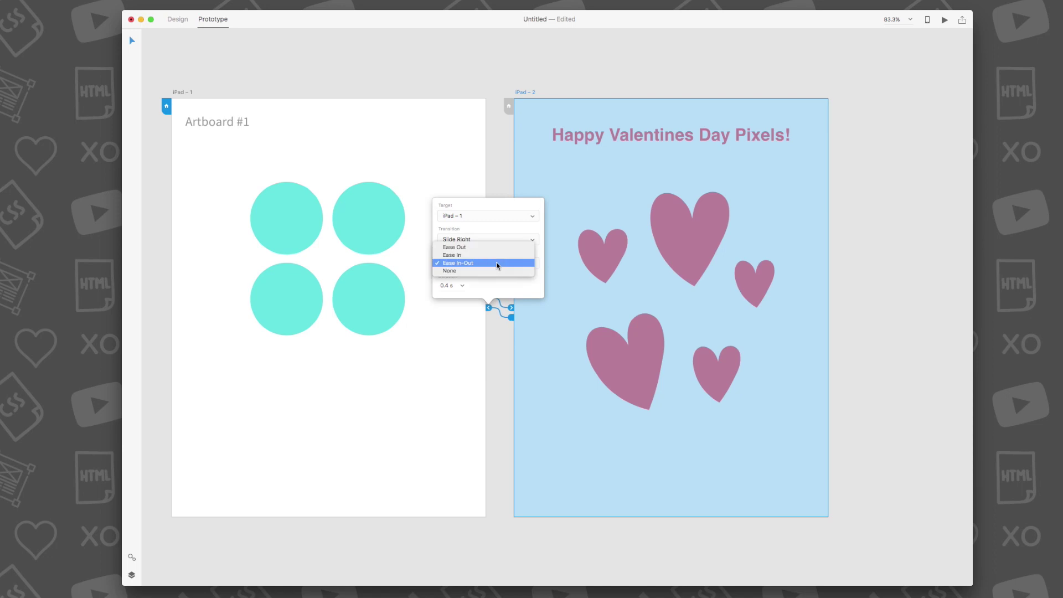
pyautogui.click(491, 266)
pyautogui.click(494, 342)
pyautogui.click(522, 308)
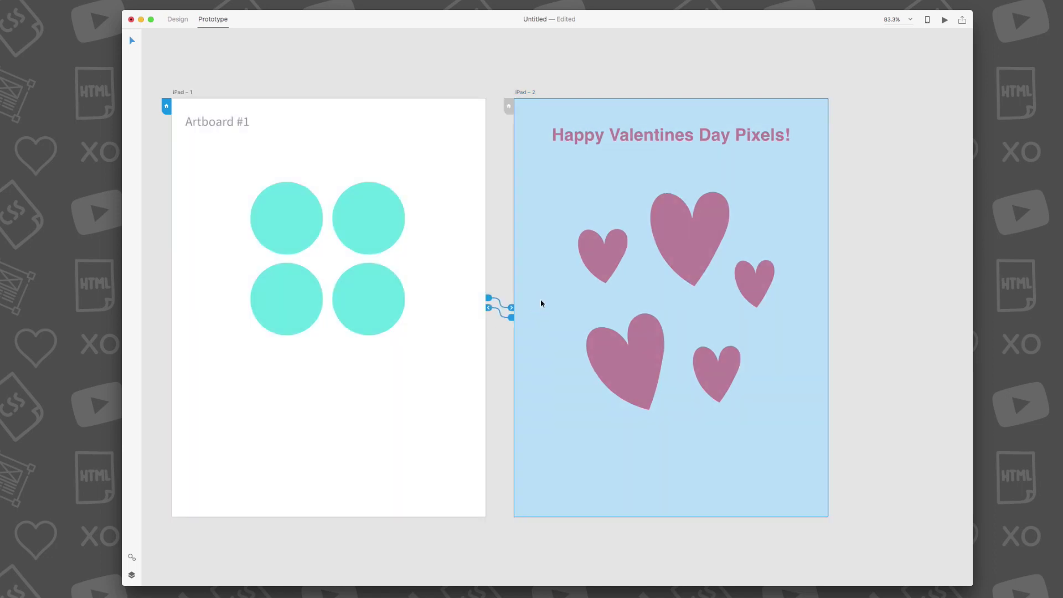
# Launch Desktop Preview and position its window near the screen centre.
pyautogui.click(944, 19)
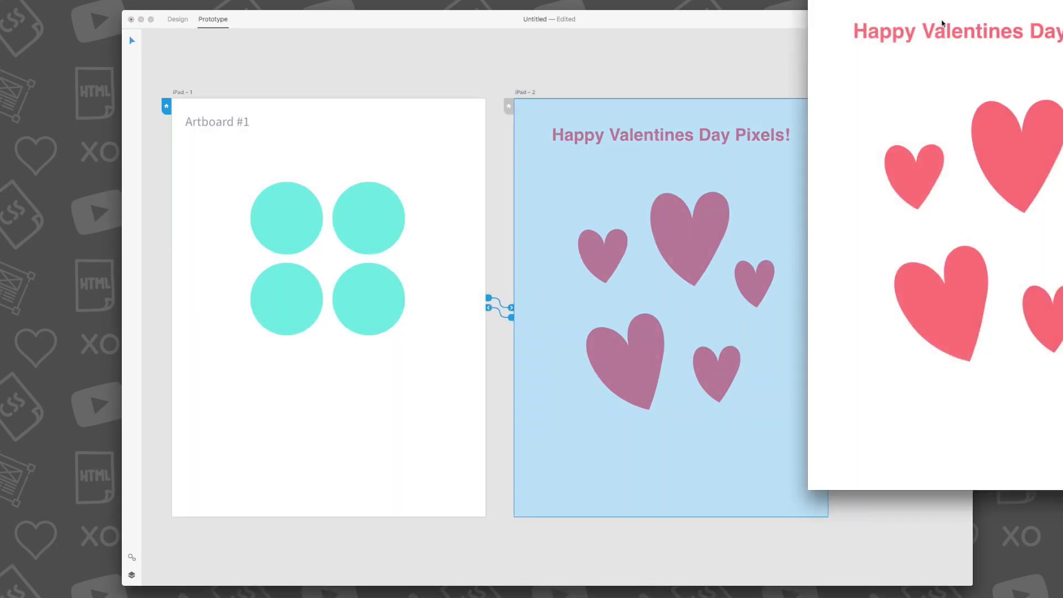
pyautogui.moveTo(944, 1); pyautogui.dragTo(603, 41)
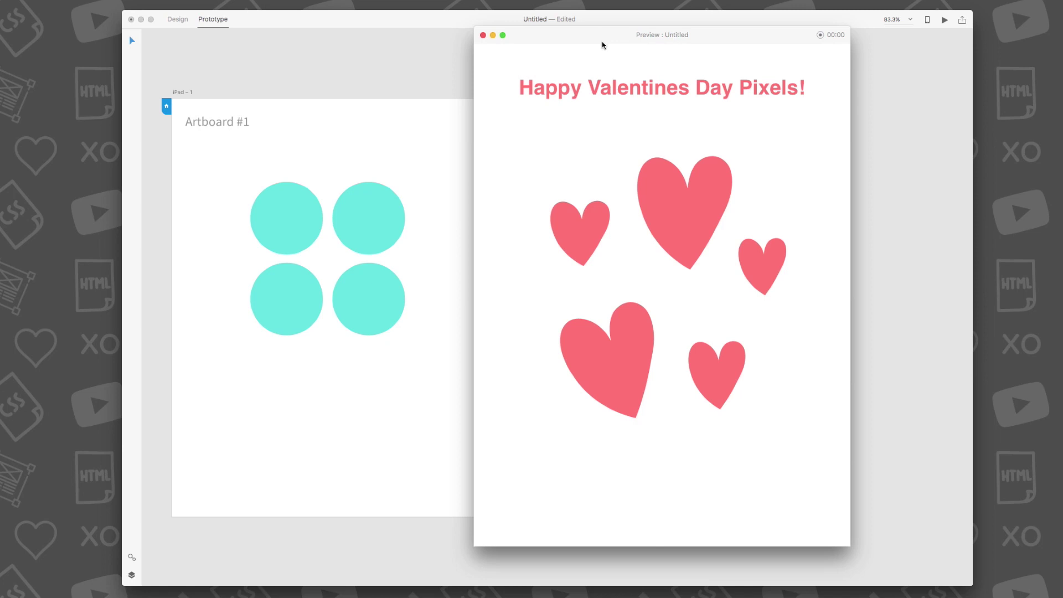
pyautogui.moveTo(602, 42); pyautogui.dragTo(666, 40)
# Move back and forth between the circles and hearts artboards in the preview.
pyautogui.click(806, 140)
pyautogui.click(807, 161)
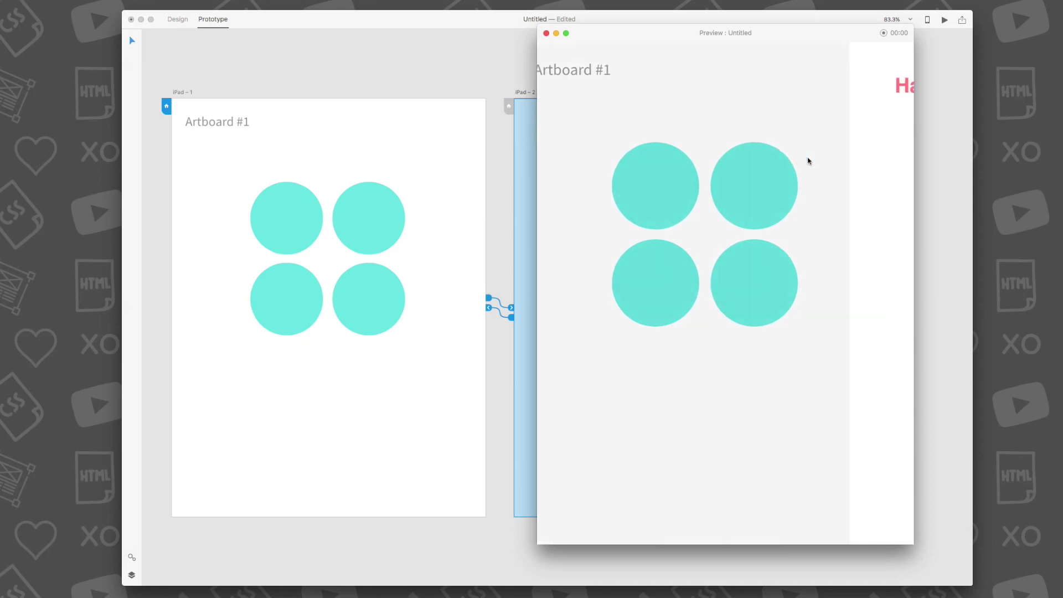
pyautogui.click(808, 162)
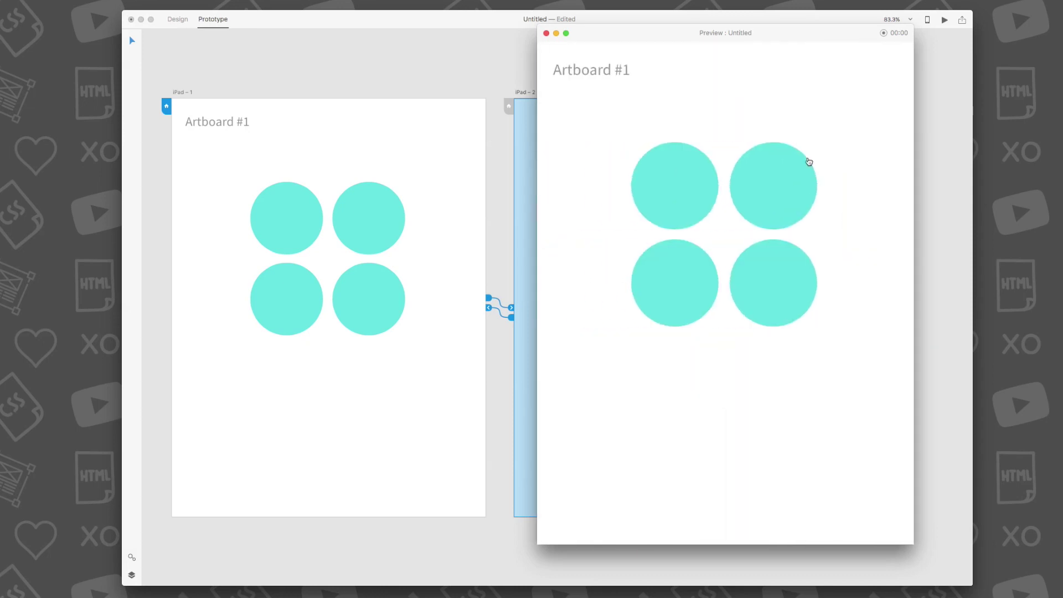
pyautogui.click(808, 161)
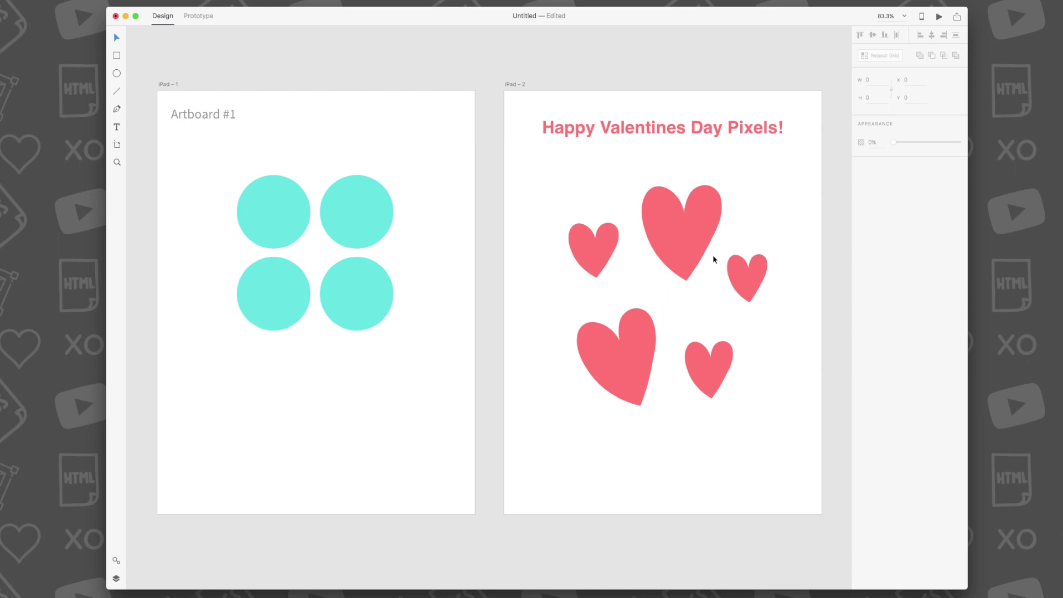
# Create a Share Online link for the prototype and show its address.
pyautogui.click(956, 17)
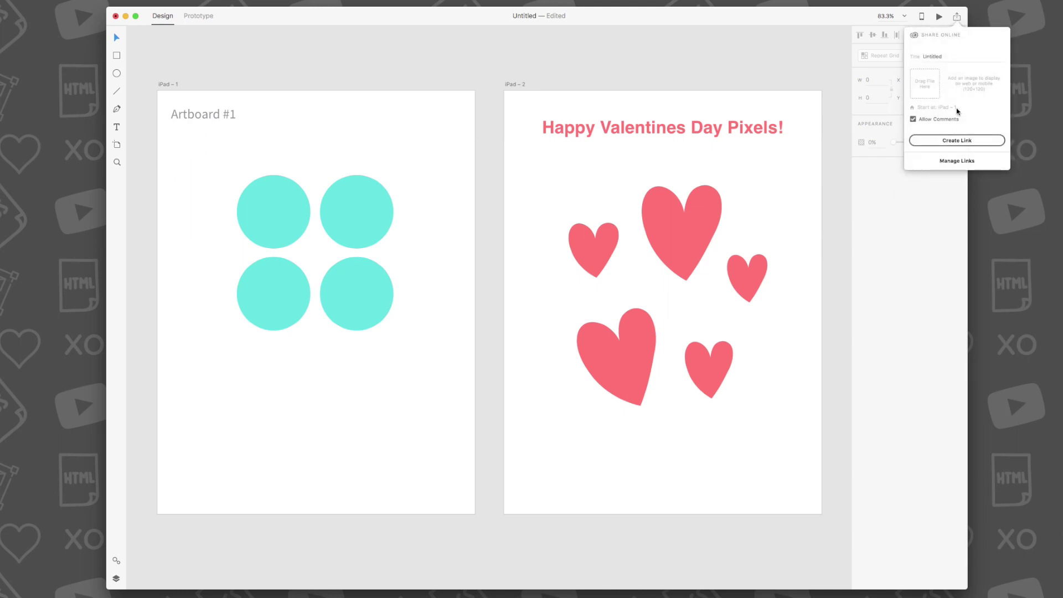
pyautogui.click(945, 141)
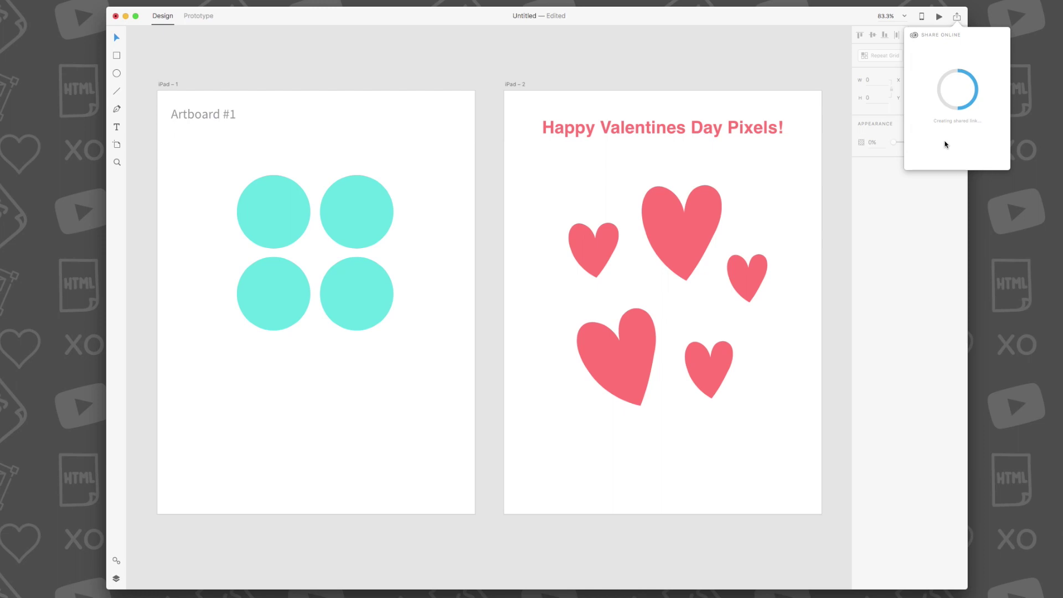
pyautogui.click(944, 141)
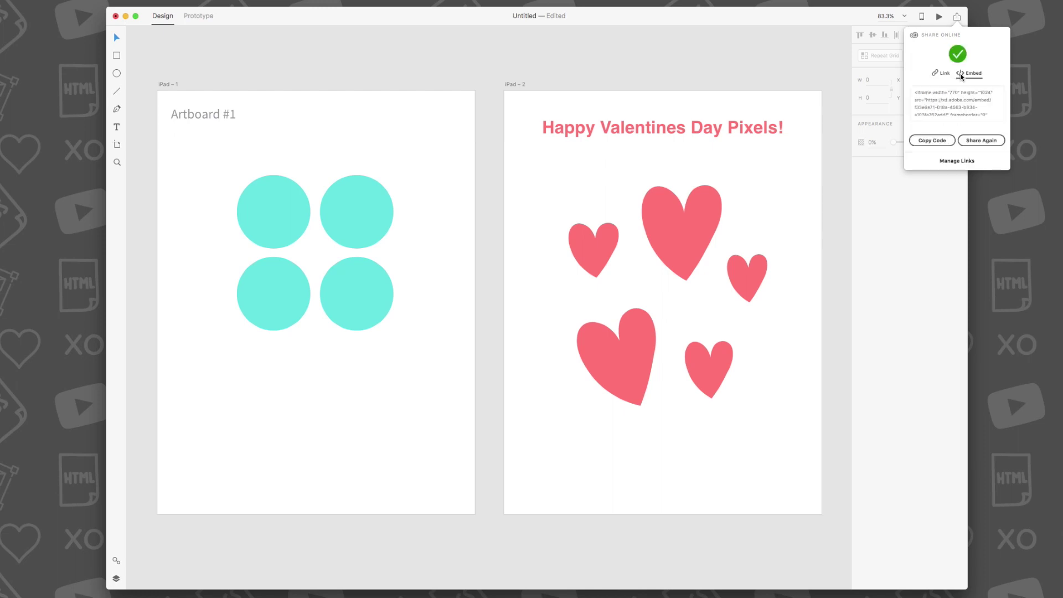